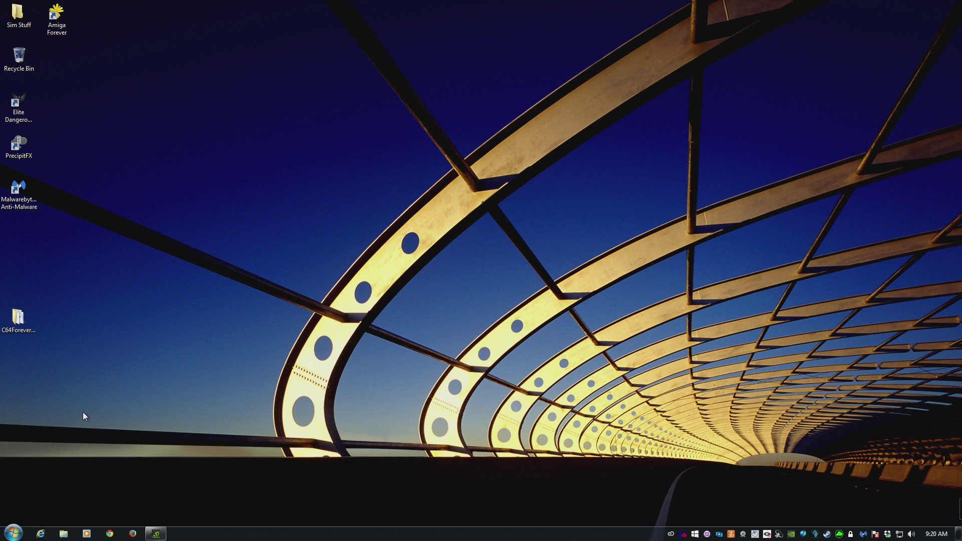
Search the Start menu for 'operations', then dismiss the search results.
{"action": "key", "text": "super"}
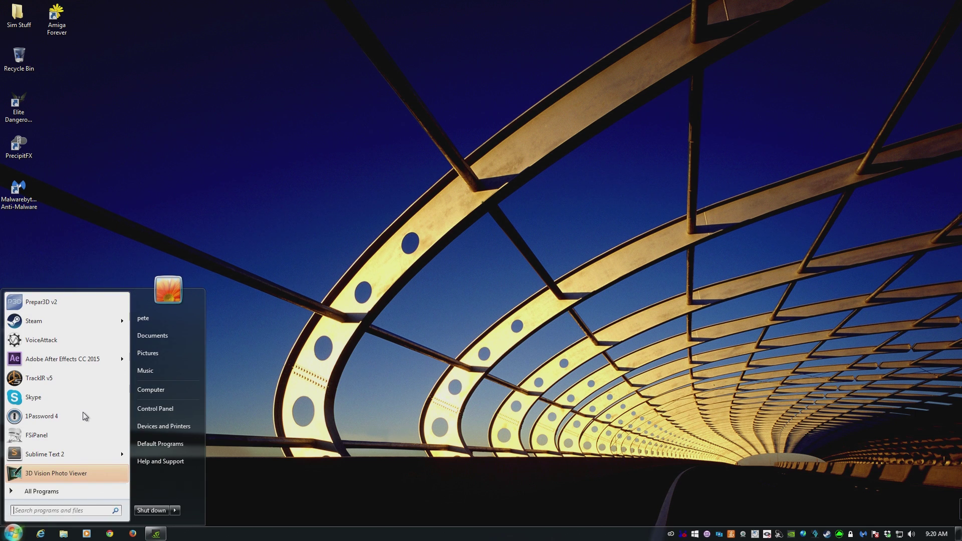
{"action": "type", "text": "operations"}
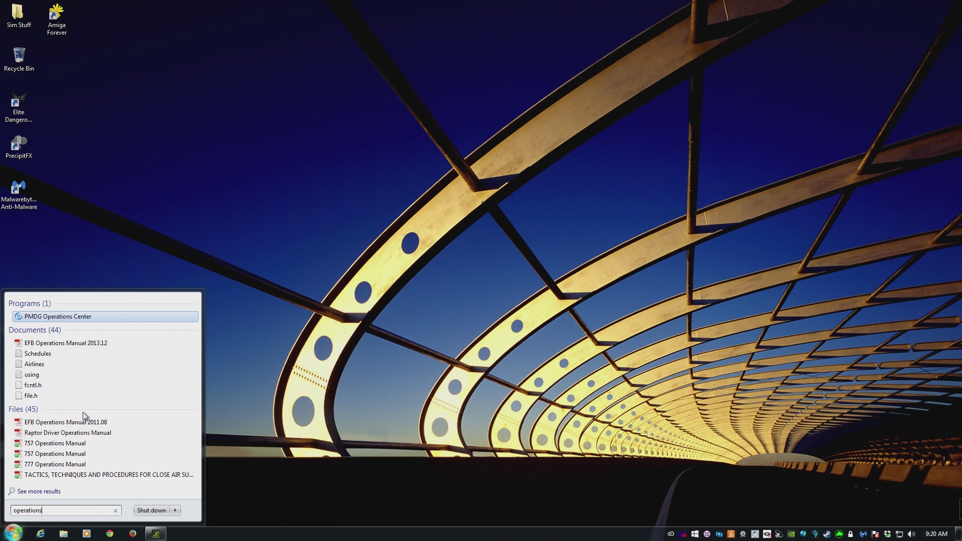
{"action": "left_click", "coordinate": [262, 389]}
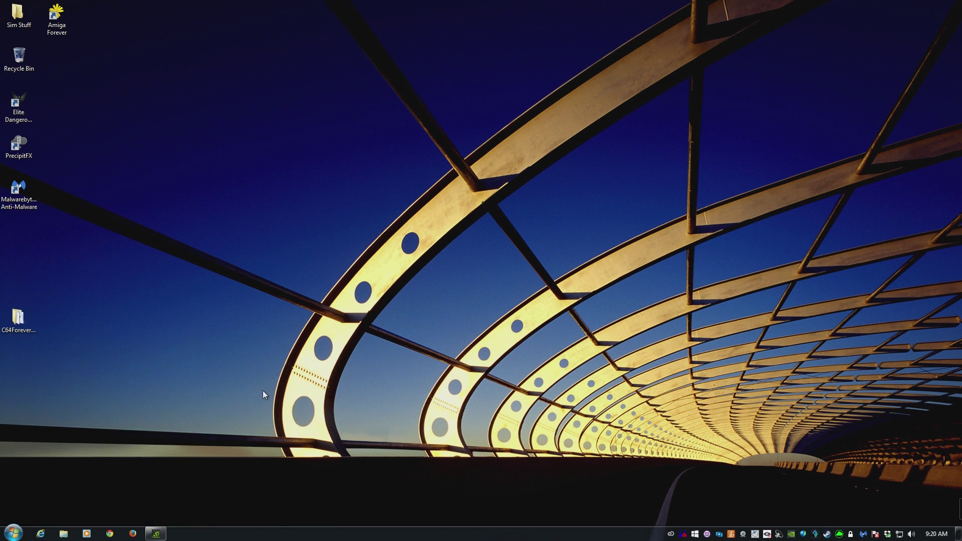
Launch PMDG Operations Center from All Programs > PMDG Simulations > PMDG Operations Center.
{"action": "left_click", "coordinate": [14, 530]}
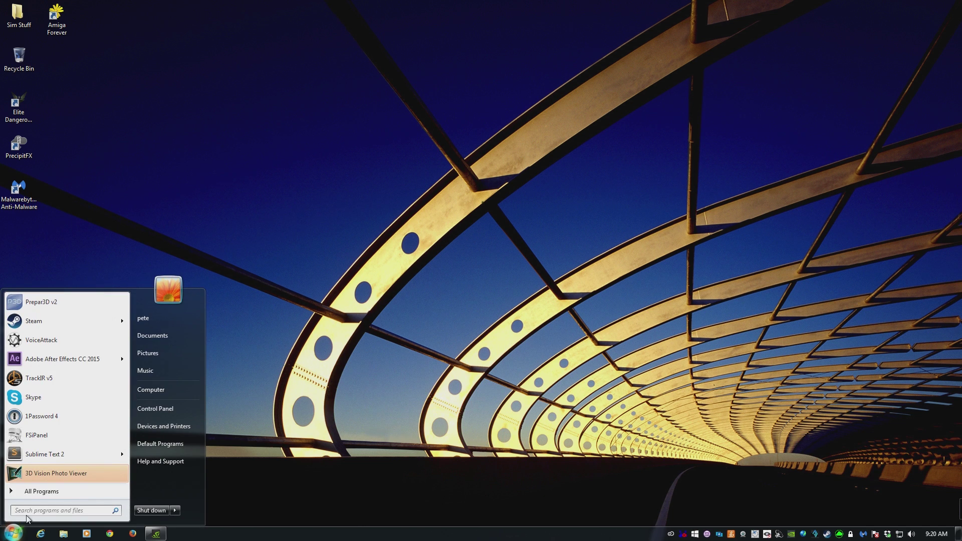
{"action": "left_click", "coordinate": [48, 492]}
{"action": "scroll", "coordinate": [66, 393], "scroll_direction": "down", "scroll_amount": 2}
{"action": "scroll", "coordinate": [66, 394], "scroll_direction": "up", "scroll_amount": 1}
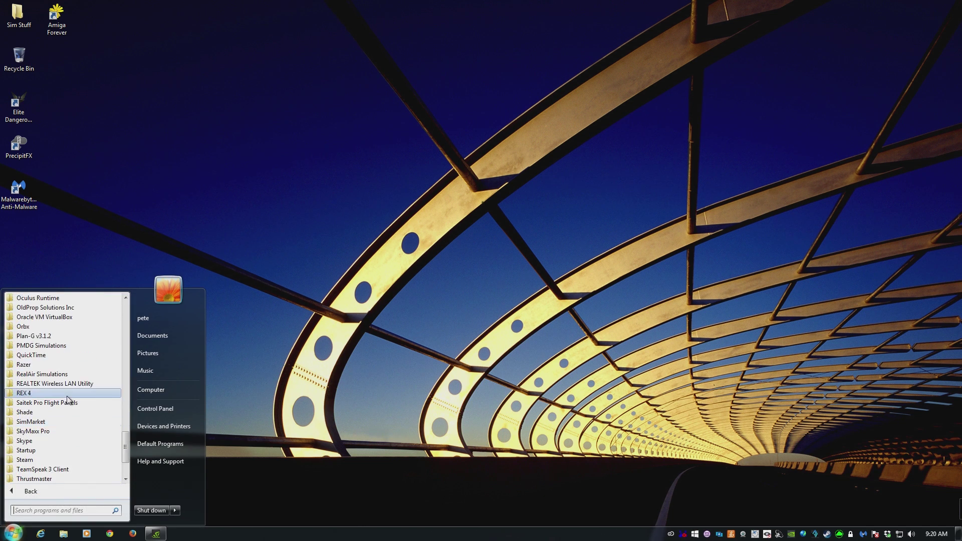
{"action": "left_click", "coordinate": [56, 346]}
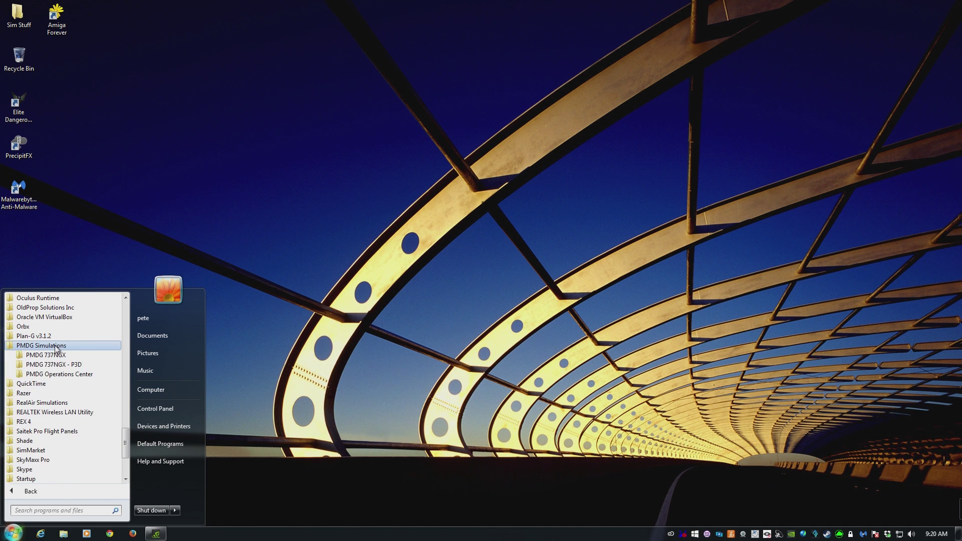
{"action": "left_click", "coordinate": [68, 375]}
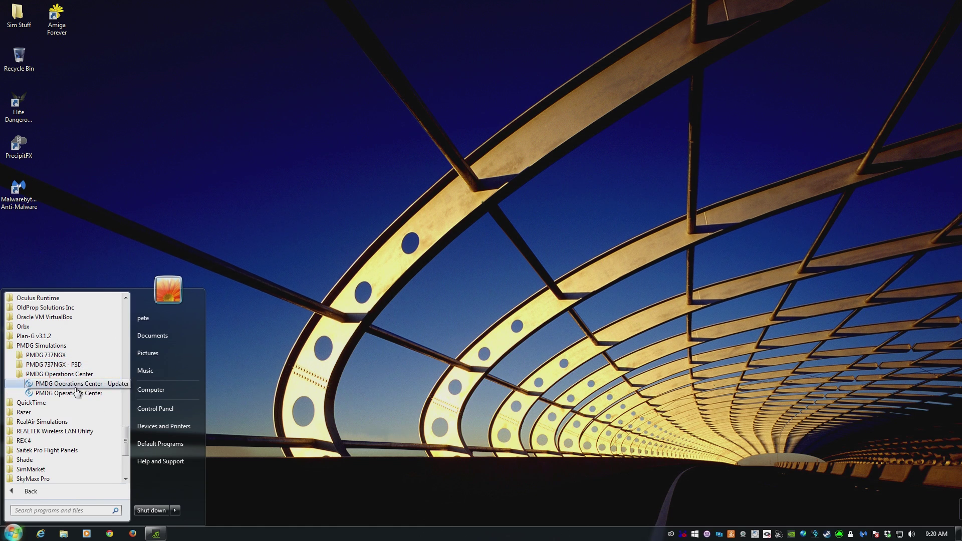
{"action": "left_click", "coordinate": [77, 393]}
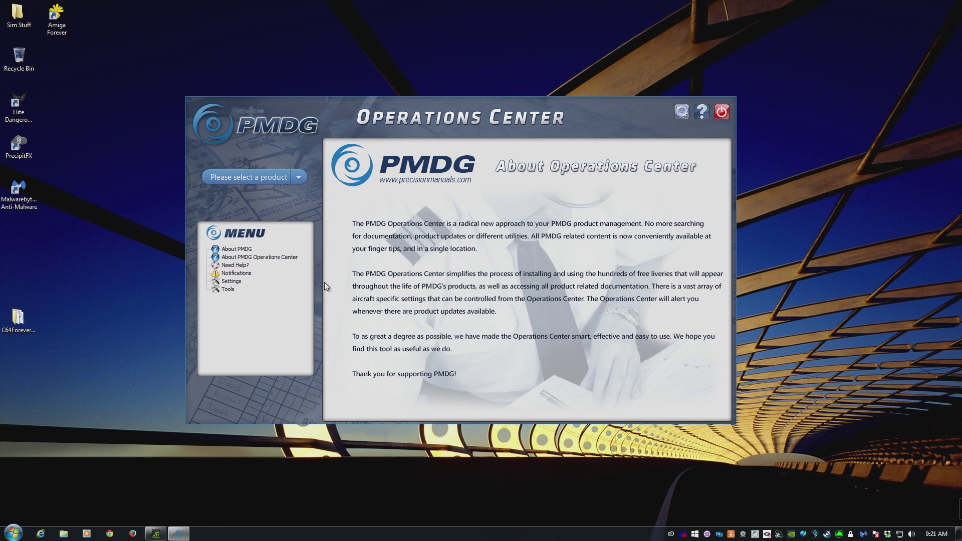
Select PMDG 737NGX - P3D from the installed products list.
{"action": "left_click", "coordinate": [297, 180]}
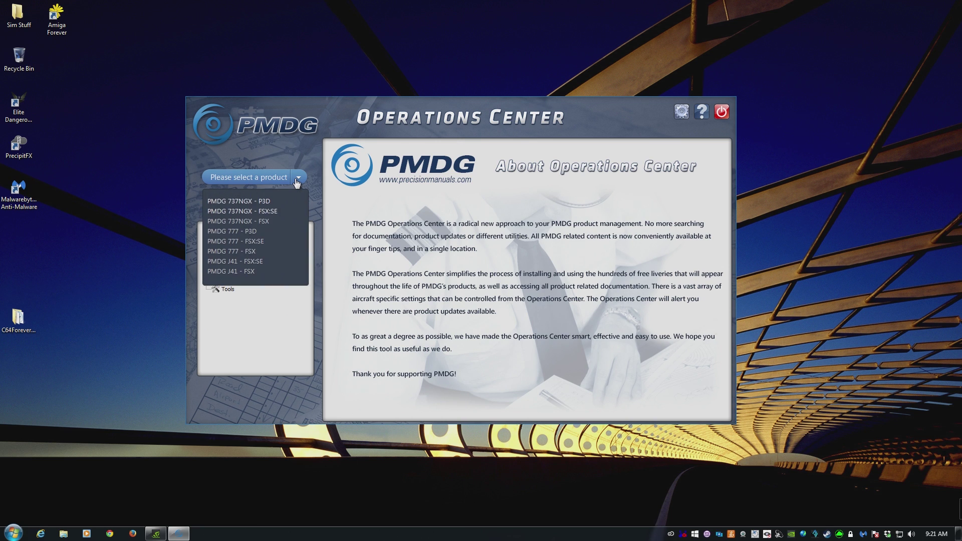
{"action": "left_click", "coordinate": [267, 202]}
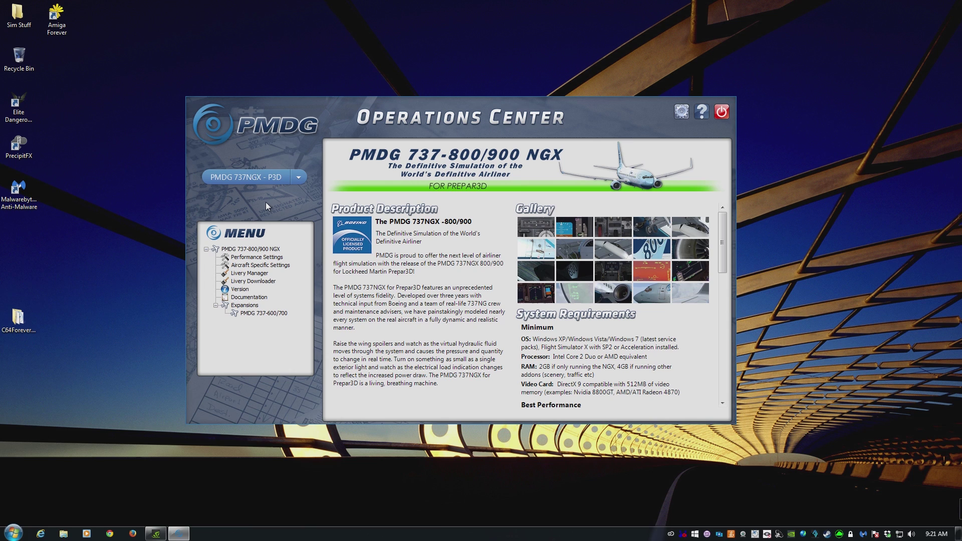
Show the 737NGX Documentation list and scroll down to the Quick Reference Handbook entry.
{"action": "left_click", "coordinate": [245, 297]}
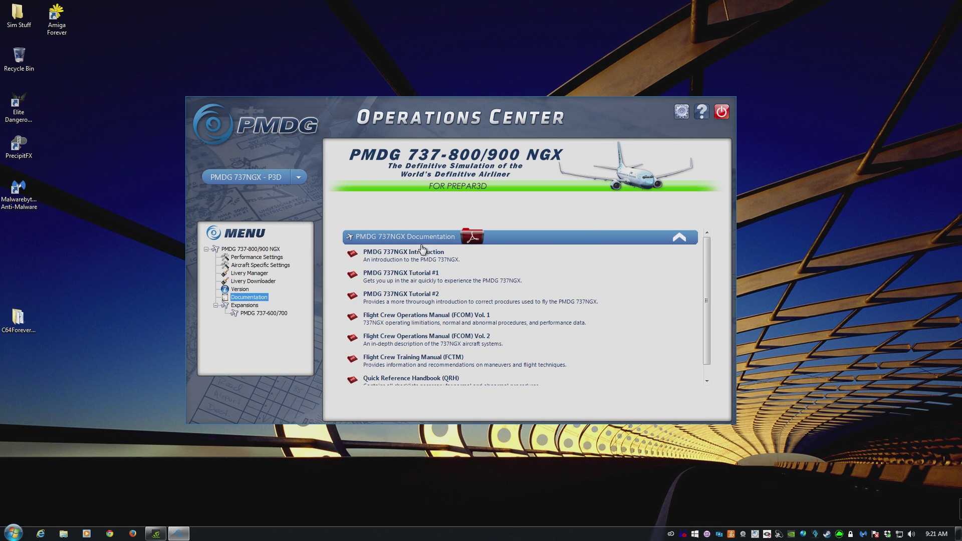
{"action": "scroll", "coordinate": [422, 249], "scroll_direction": "down", "scroll_amount": 1}
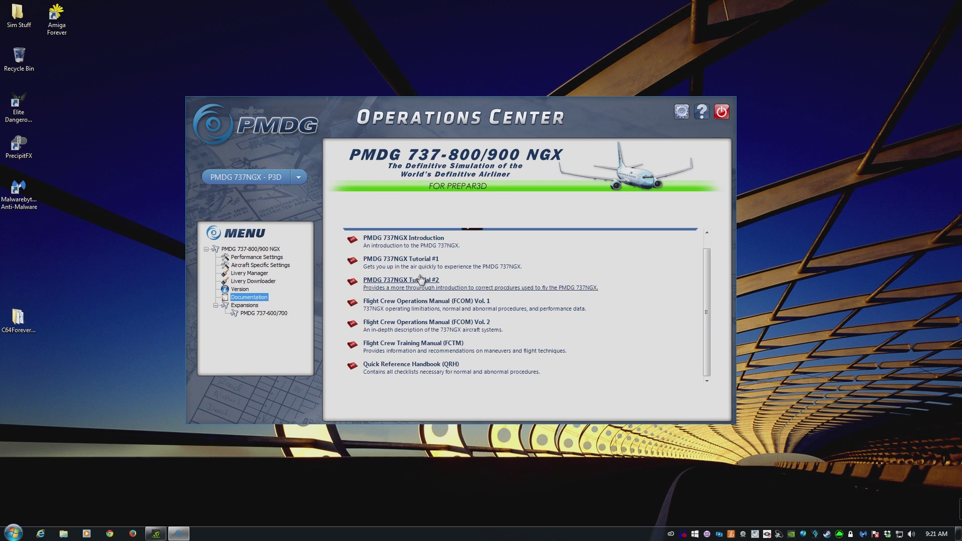
Open the QRH PDF in Acrobat and zoom it out from 273% to 125%.
{"action": "left_click", "coordinate": [415, 369]}
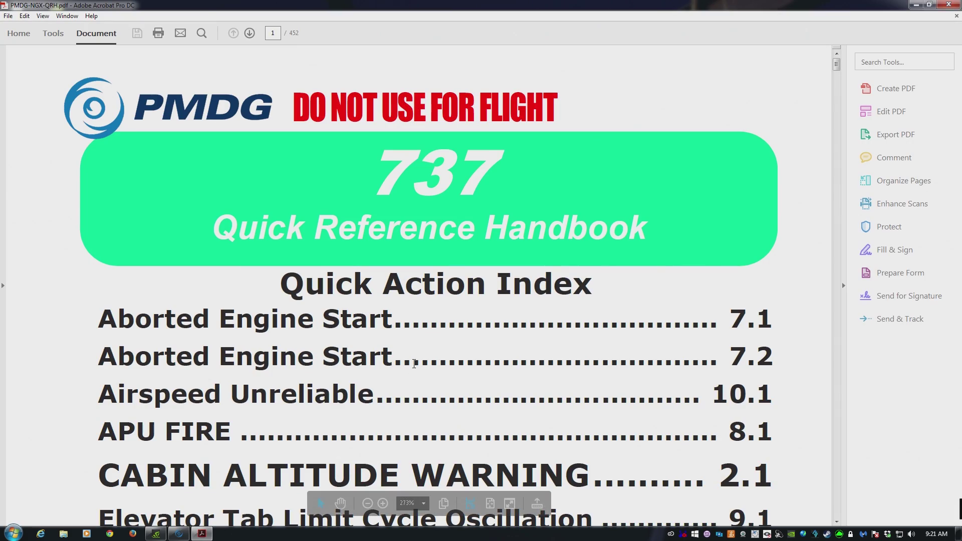
{"action": "scroll", "coordinate": [388, 275], "scroll_direction": "down", "scroll_amount": 2}
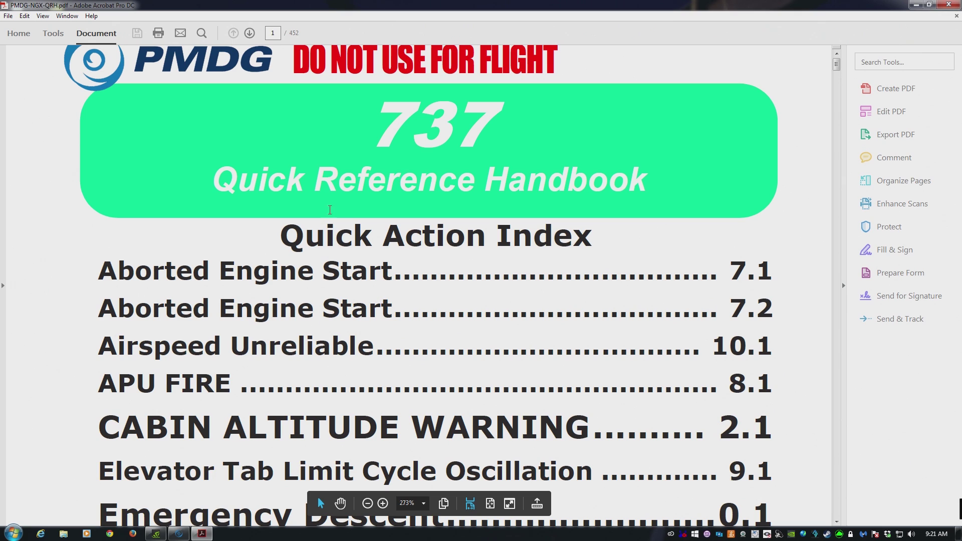
{"action": "left_click", "coordinate": [367, 503]}
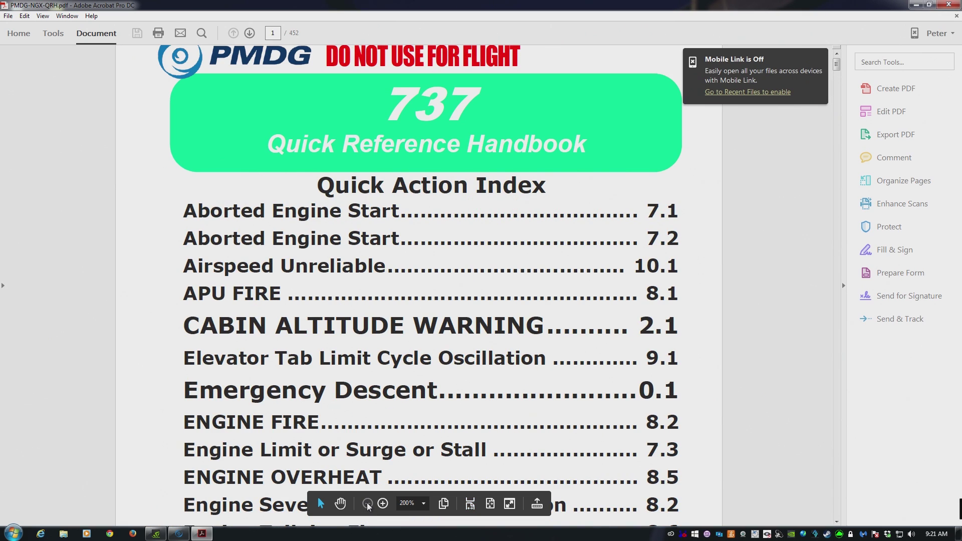
{"action": "left_click", "coordinate": [367, 503]}
{"action": "left_click", "coordinate": [367, 504]}
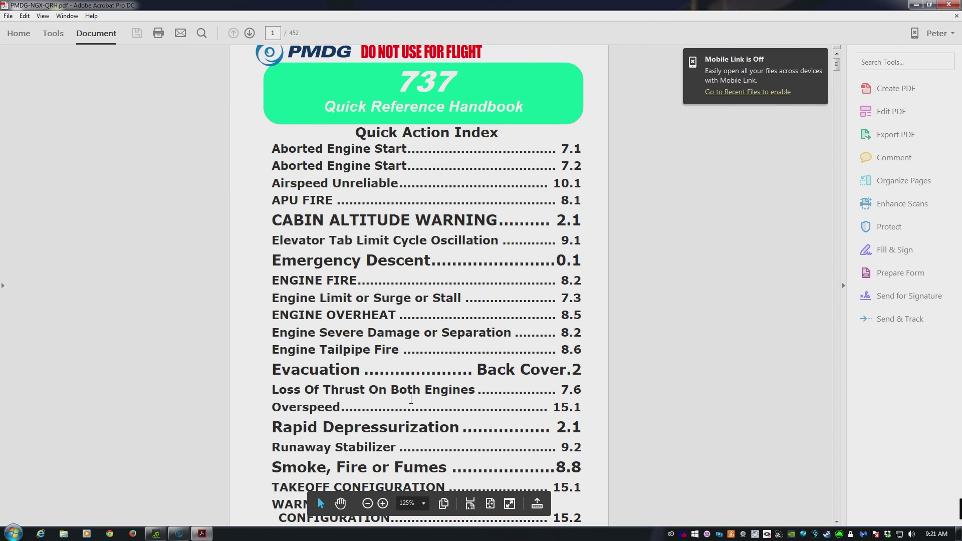
Scroll through the QRH alphabetical index from the A entries to page 20.
{"action": "scroll", "coordinate": [607, 340], "scroll_direction": "down", "scroll_amount": 10}
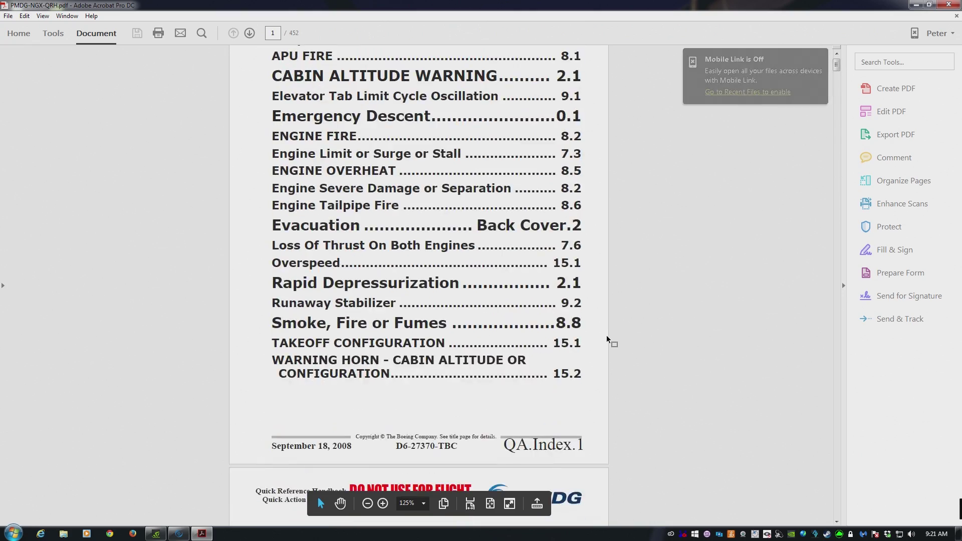
{"action": "scroll", "coordinate": [606, 339], "scroll_direction": "down", "scroll_amount": 20}
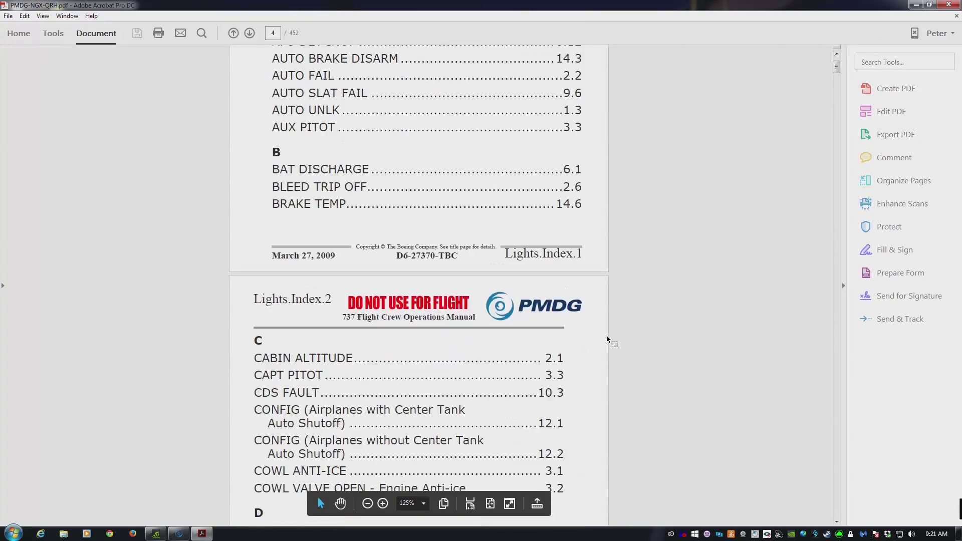
{"action": "scroll", "coordinate": [607, 339], "scroll_direction": "down", "scroll_amount": 20}
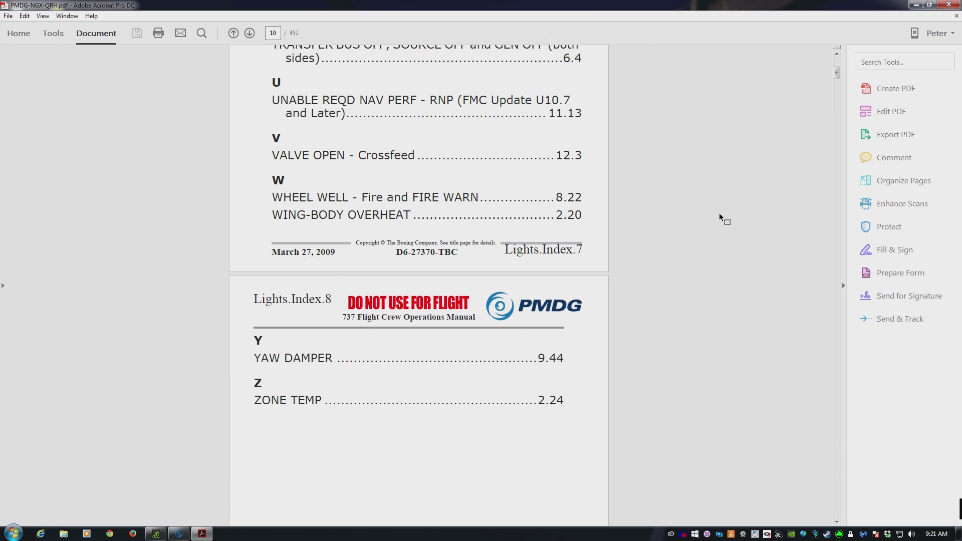
{"action": "scroll", "coordinate": [529, 223], "scroll_direction": "down", "scroll_amount": 20}
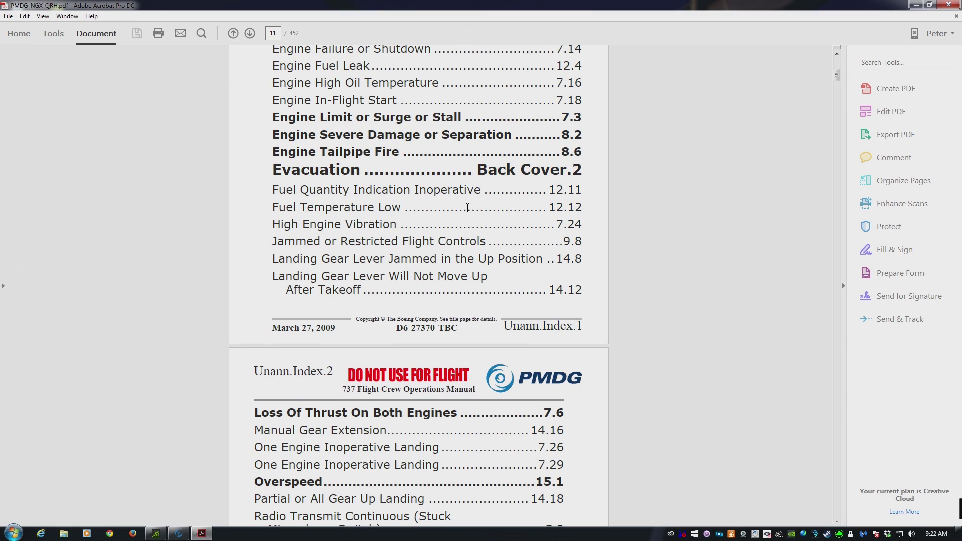
{"action": "scroll", "coordinate": [467, 221], "scroll_direction": "up", "scroll_amount": 1}
{"action": "scroll", "coordinate": [411, 227], "scroll_direction": "down", "scroll_amount": 8}
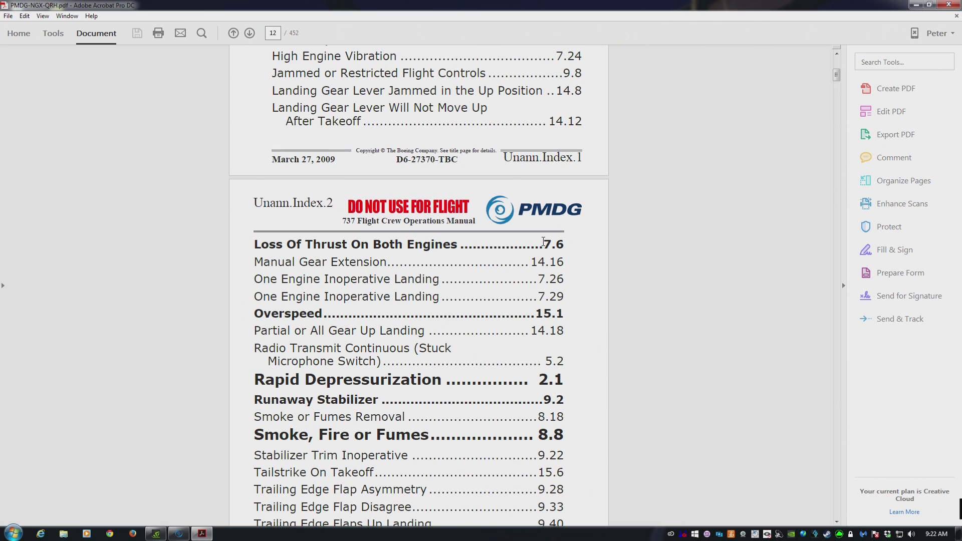
{"action": "scroll", "coordinate": [543, 243], "scroll_direction": "down", "scroll_amount": 18}
{"action": "scroll", "coordinate": [543, 245], "scroll_direction": "down", "scroll_amount": 15}
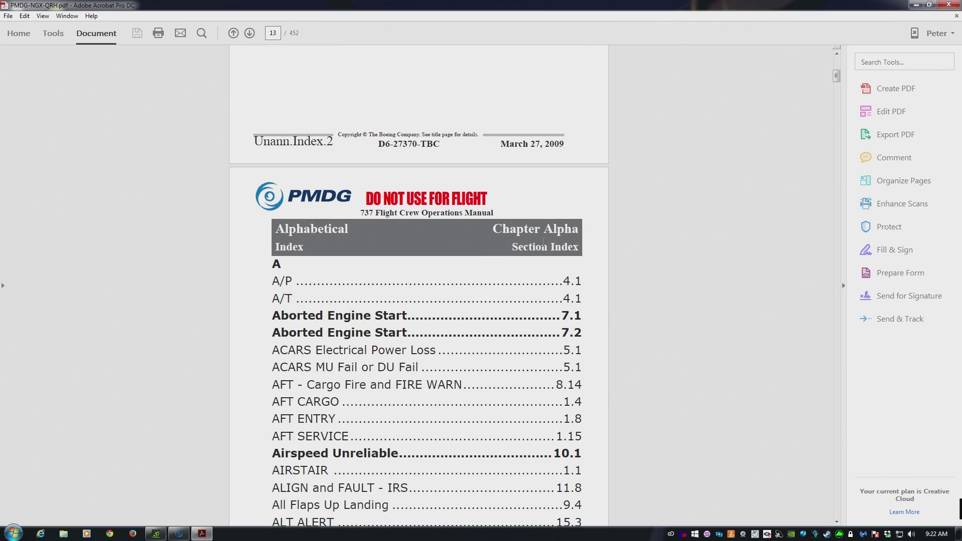
{"action": "scroll", "coordinate": [543, 242], "scroll_direction": "down", "scroll_amount": 2}
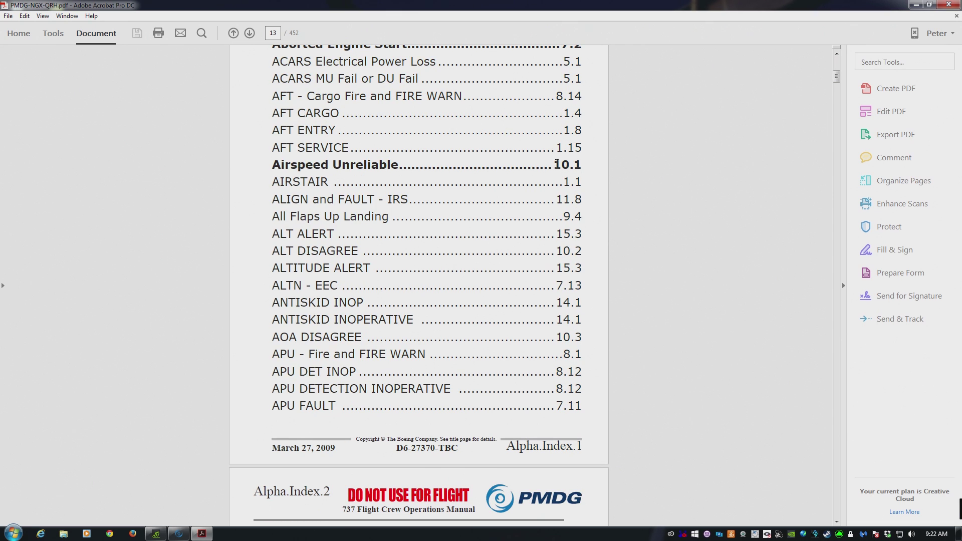
{"action": "scroll", "coordinate": [521, 168], "scroll_direction": "down", "scroll_amount": 10}
{"action": "scroll", "coordinate": [521, 170], "scroll_direction": "down", "scroll_amount": 20}
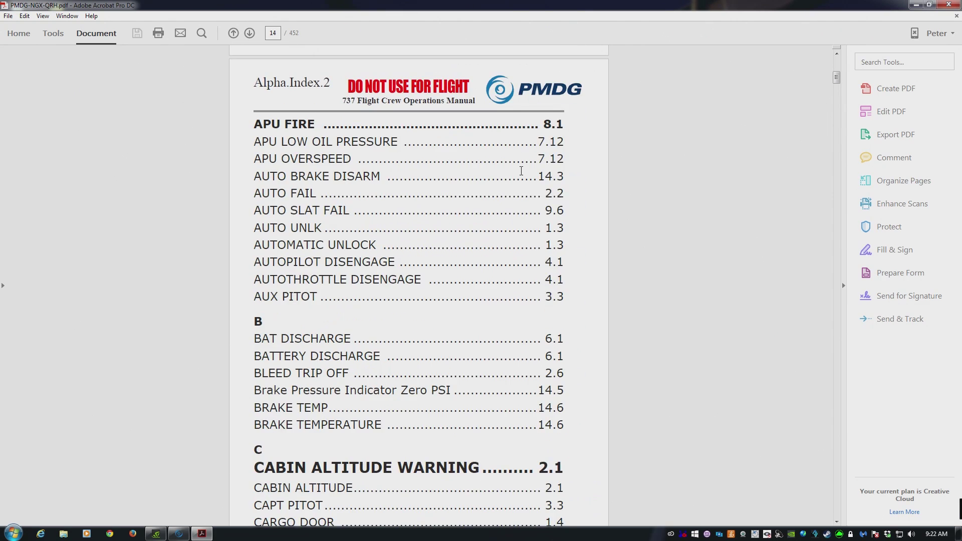
{"action": "scroll", "coordinate": [520, 171], "scroll_direction": "down", "scroll_amount": 20}
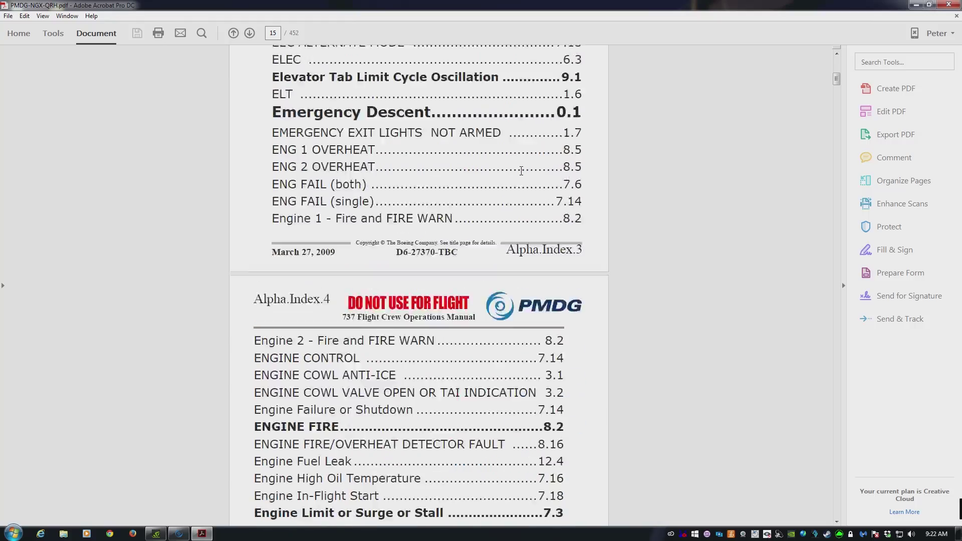
{"action": "scroll", "coordinate": [521, 170], "scroll_direction": "down", "scroll_amount": 20}
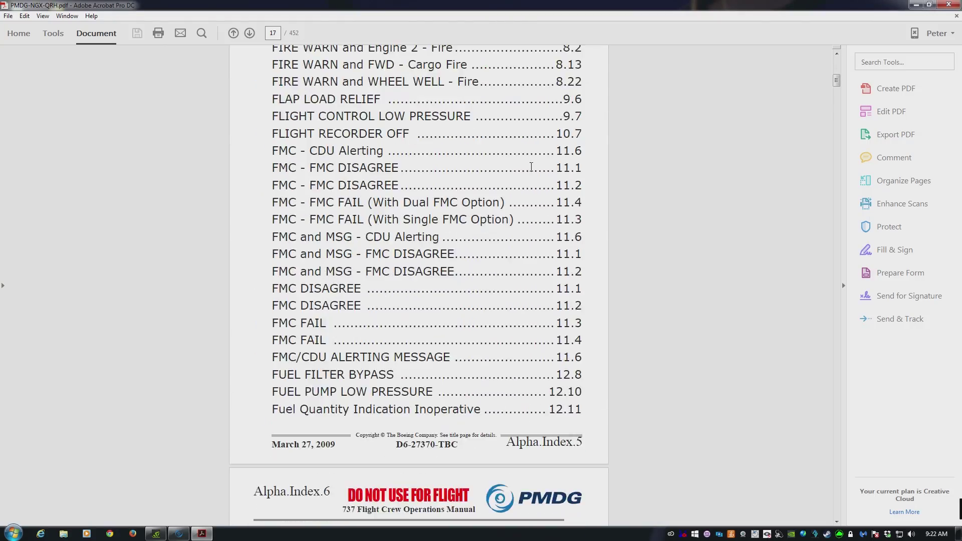
{"action": "scroll", "coordinate": [531, 169], "scroll_direction": "down", "scroll_amount": 20}
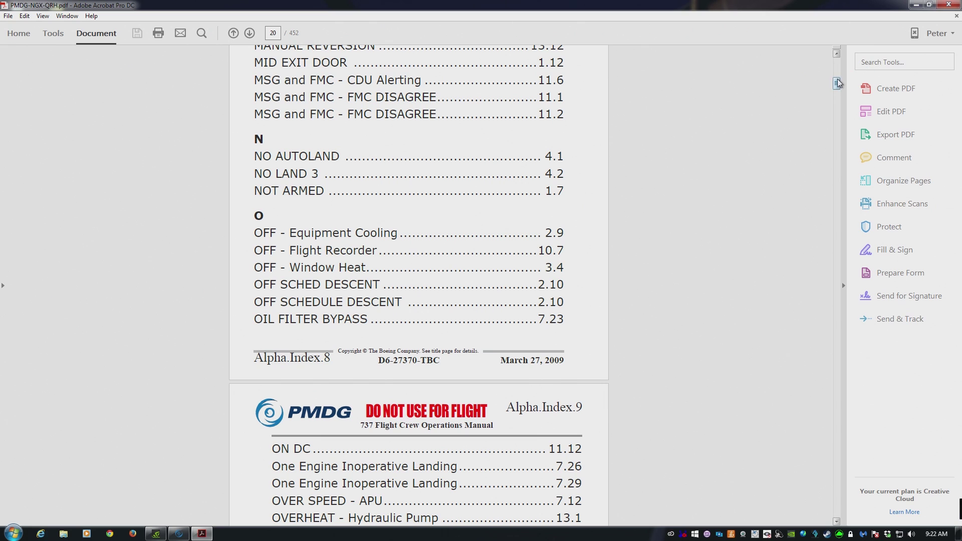
Browse the Normal Checklists between pages 25 and 27, then close the QRH in Acrobat.
{"action": "left_click_drag", "start_coordinate": [837, 84], "coordinate": [838, 91]}
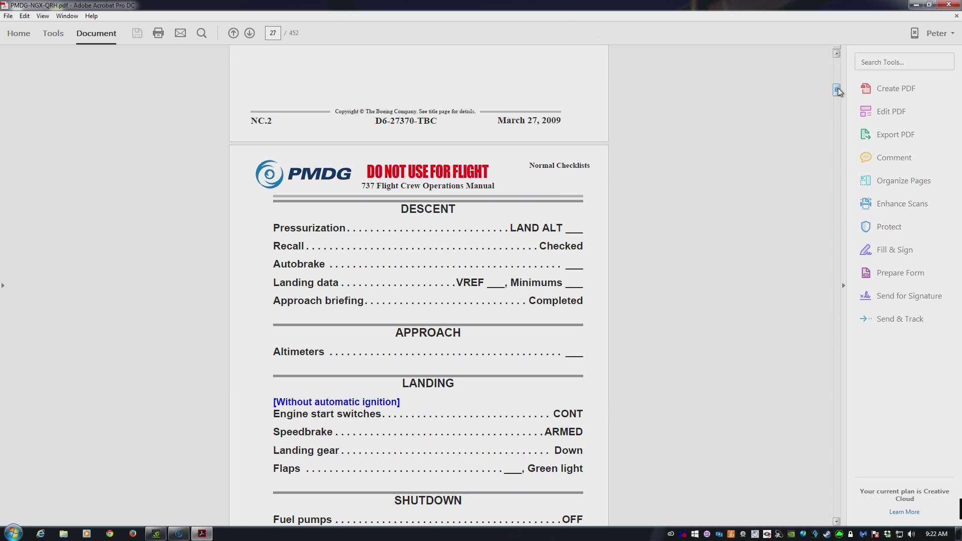
{"action": "scroll", "coordinate": [679, 191], "scroll_direction": "up", "scroll_amount": 5}
{"action": "scroll", "coordinate": [678, 191], "scroll_direction": "up", "scroll_amount": 10}
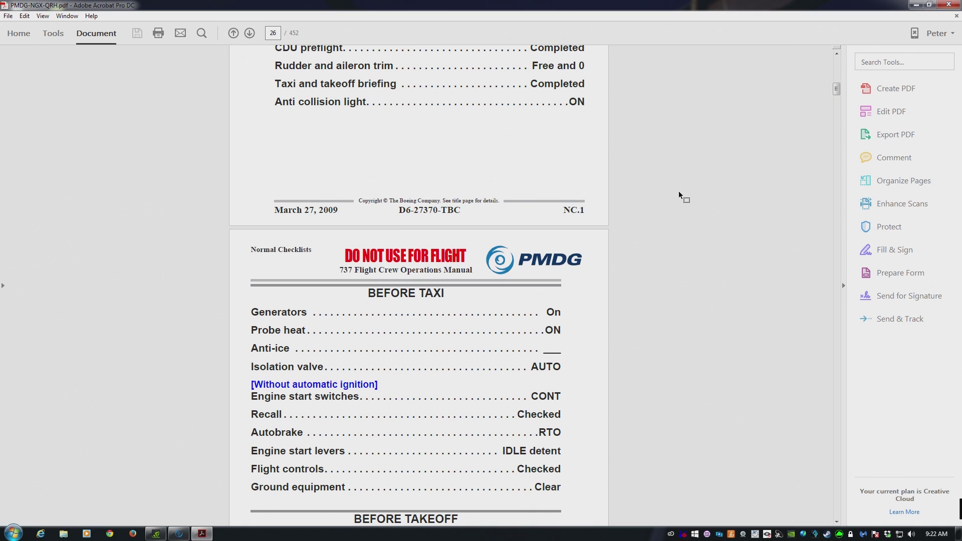
{"action": "scroll", "coordinate": [678, 191], "scroll_direction": "up", "scroll_amount": 8}
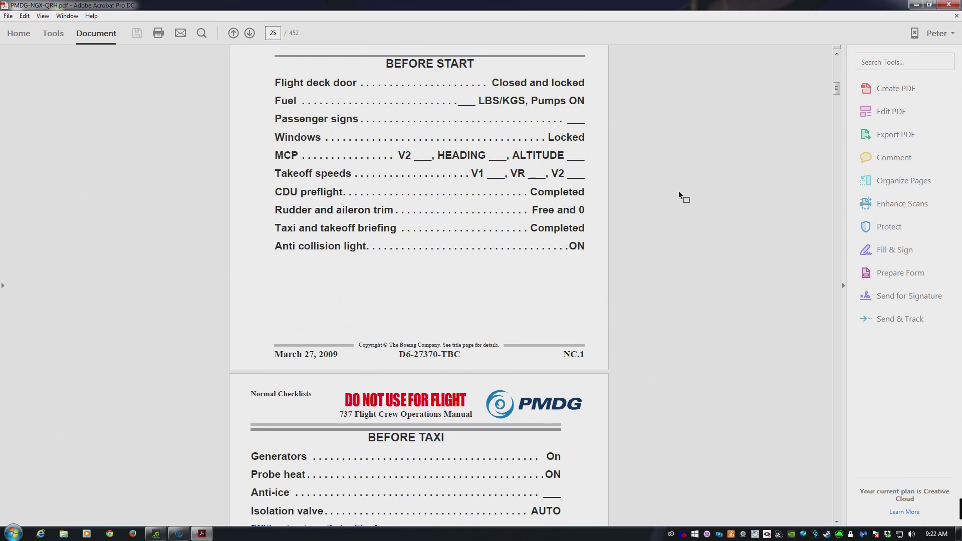
{"action": "scroll", "coordinate": [678, 191], "scroll_direction": "up", "scroll_amount": 1}
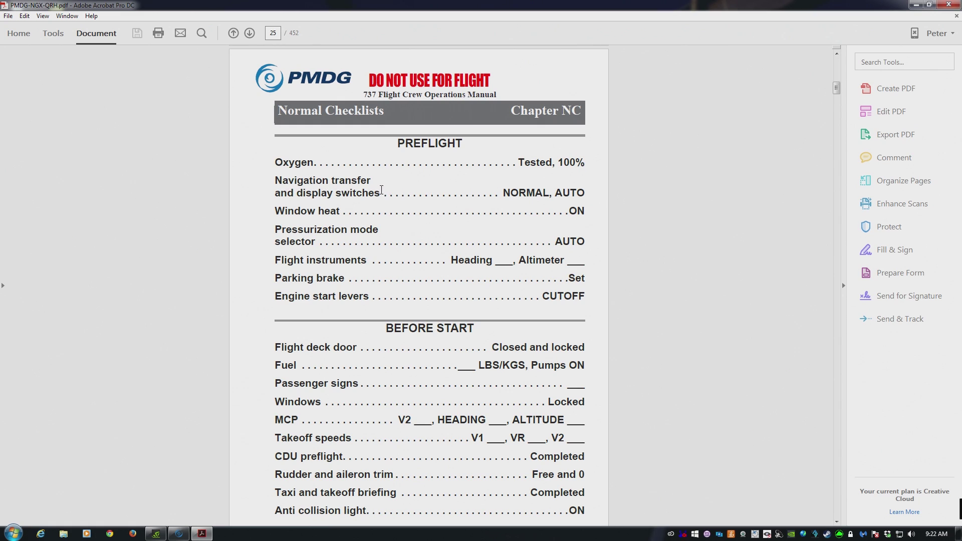
{"action": "scroll", "coordinate": [465, 207], "scroll_direction": "down", "scroll_amount": 9}
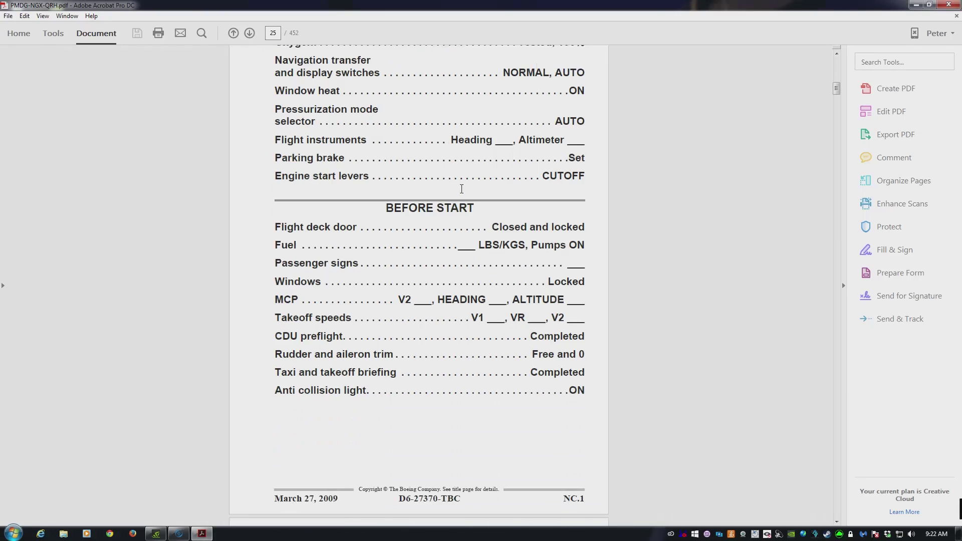
{"action": "scroll", "coordinate": [462, 186], "scroll_direction": "down", "scroll_amount": 12}
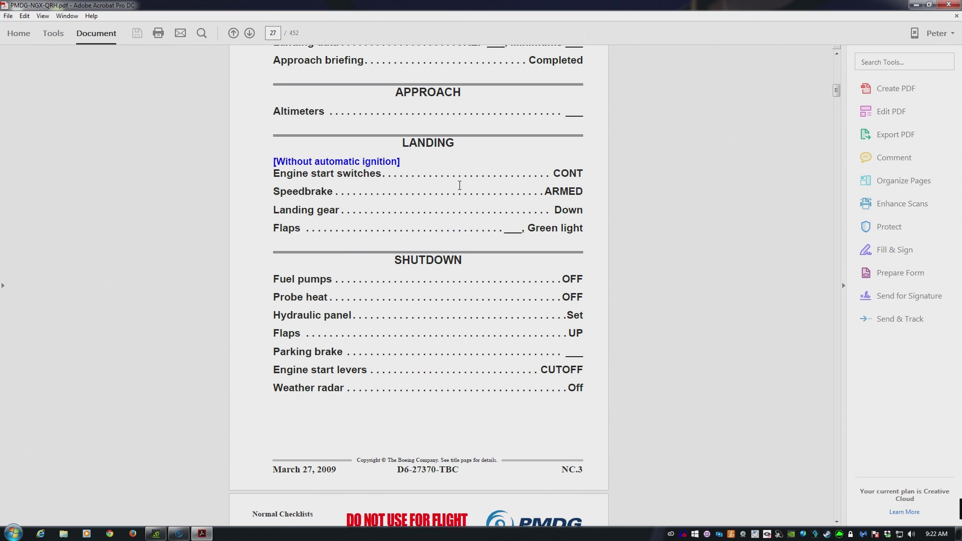
{"action": "left_click", "coordinate": [946, 5]}
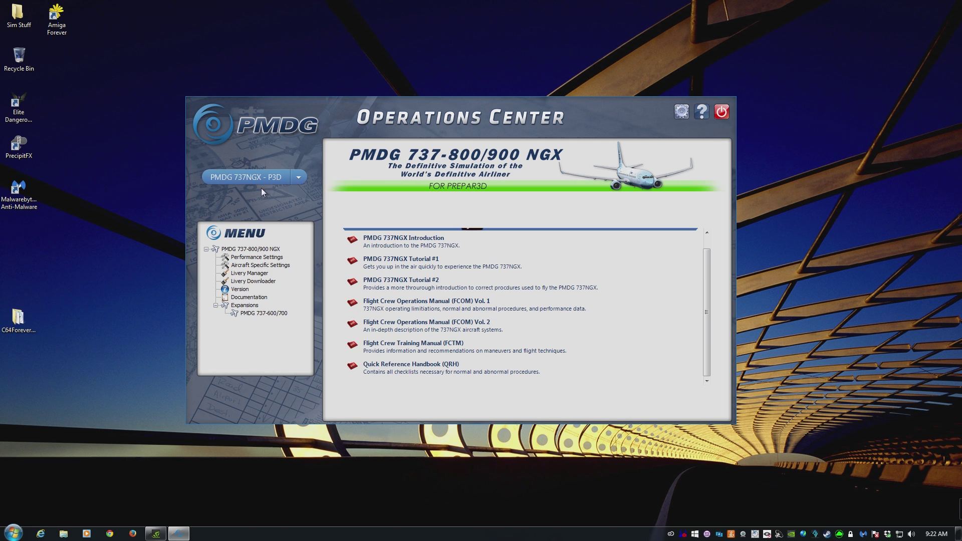
Show the Livery Manager page listing the PMDG House livery for the 737-800NGX.
{"action": "left_click", "coordinate": [257, 277]}
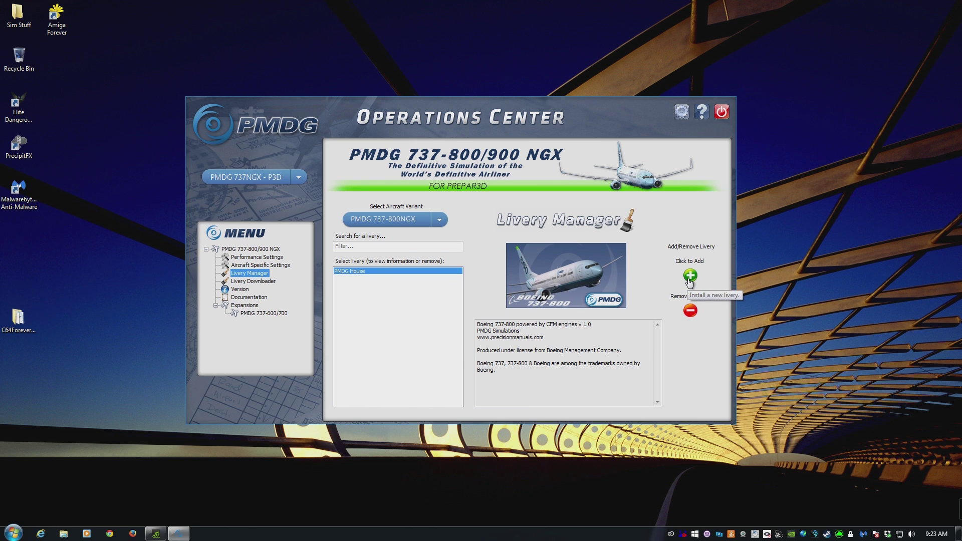
In Livery Downloader, expand PMDG P-8A Poseidon and download the Ark 320 livery.
{"action": "left_click", "coordinate": [254, 282]}
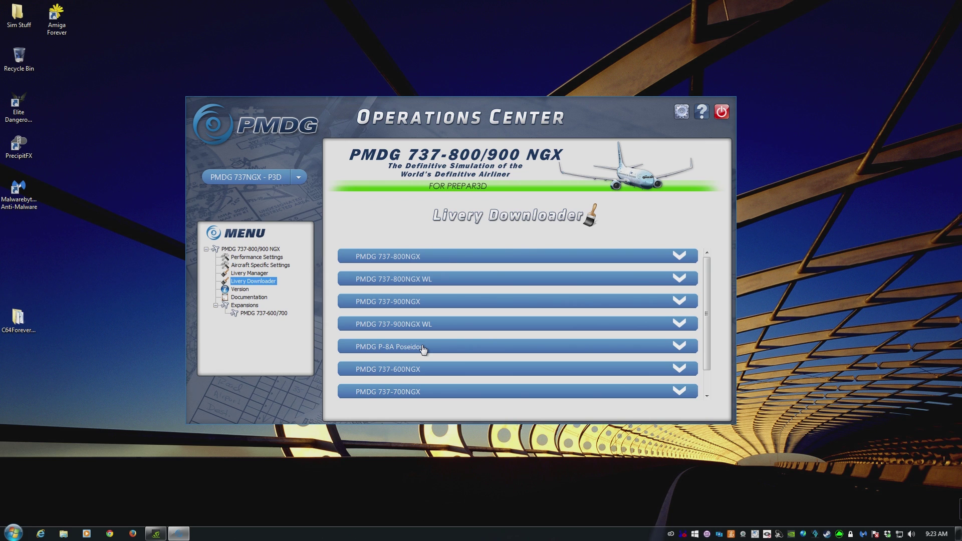
{"action": "left_click", "coordinate": [576, 351]}
{"action": "scroll", "coordinate": [571, 340], "scroll_direction": "down", "scroll_amount": 3}
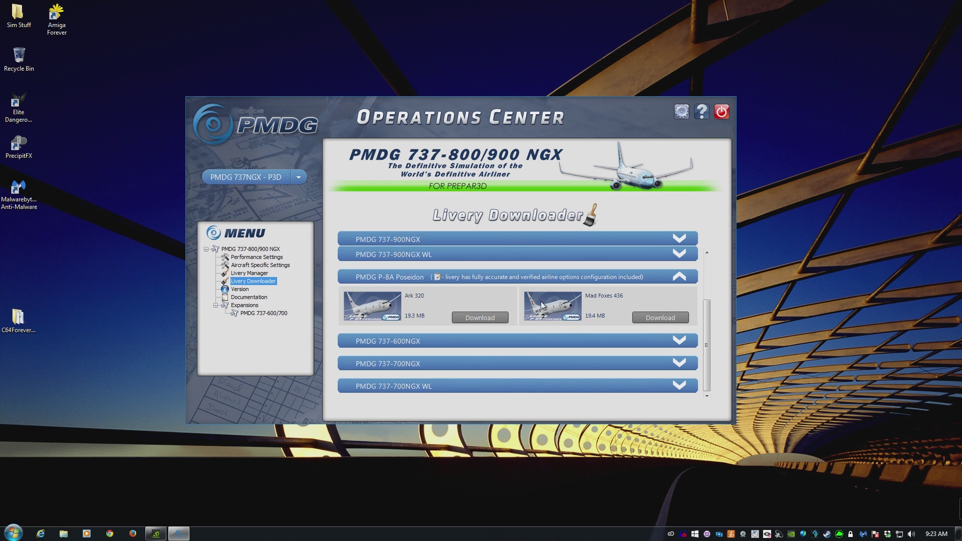
{"action": "left_click", "coordinate": [481, 319]}
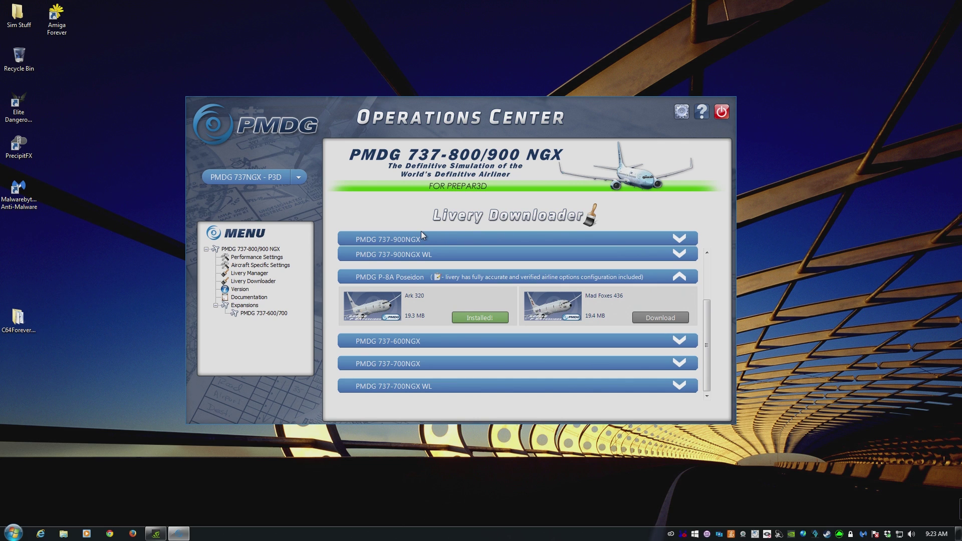
Show Aircraft Specific Settings for the 737-800NGX WL's MCP Froogle Sim livery and scroll its properties.
{"action": "left_click", "coordinate": [267, 267]}
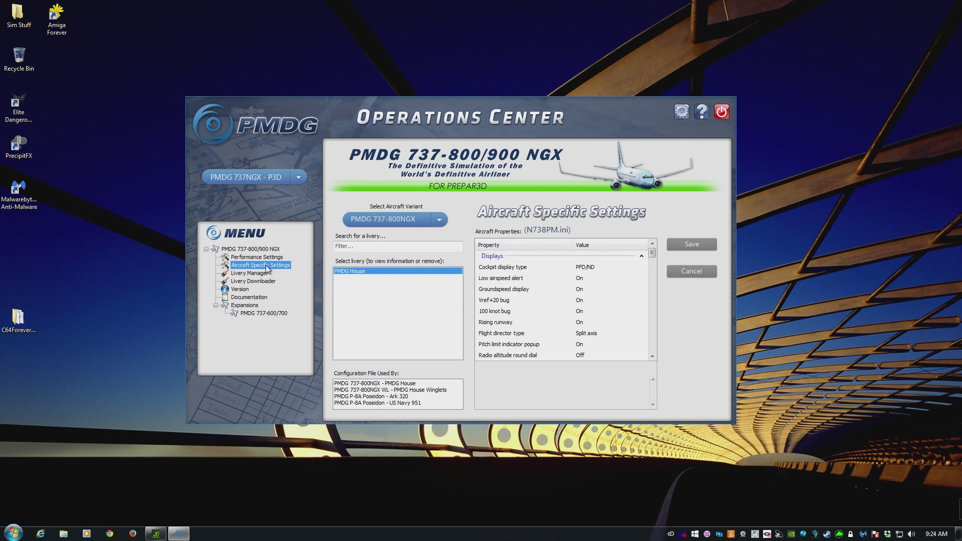
{"action": "left_click", "coordinate": [439, 220]}
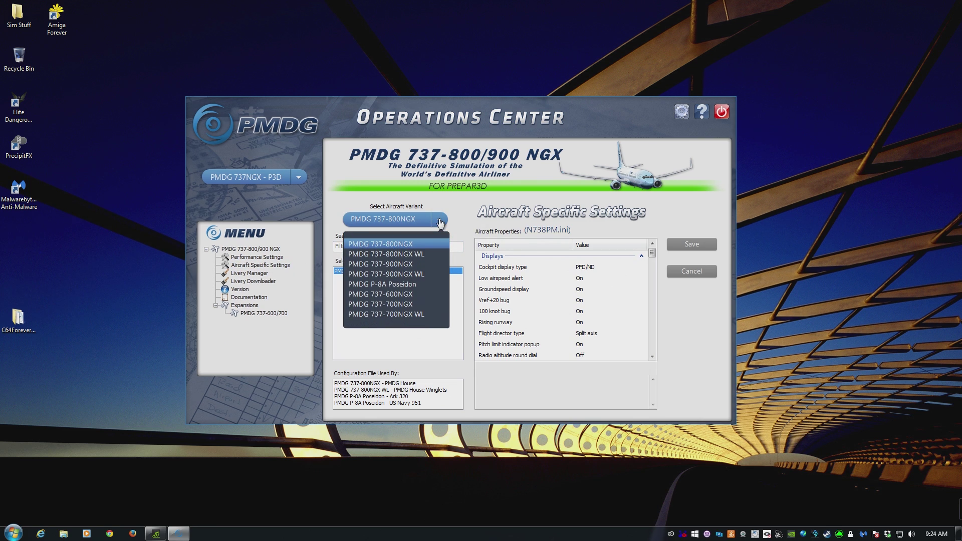
{"action": "left_click", "coordinate": [425, 254]}
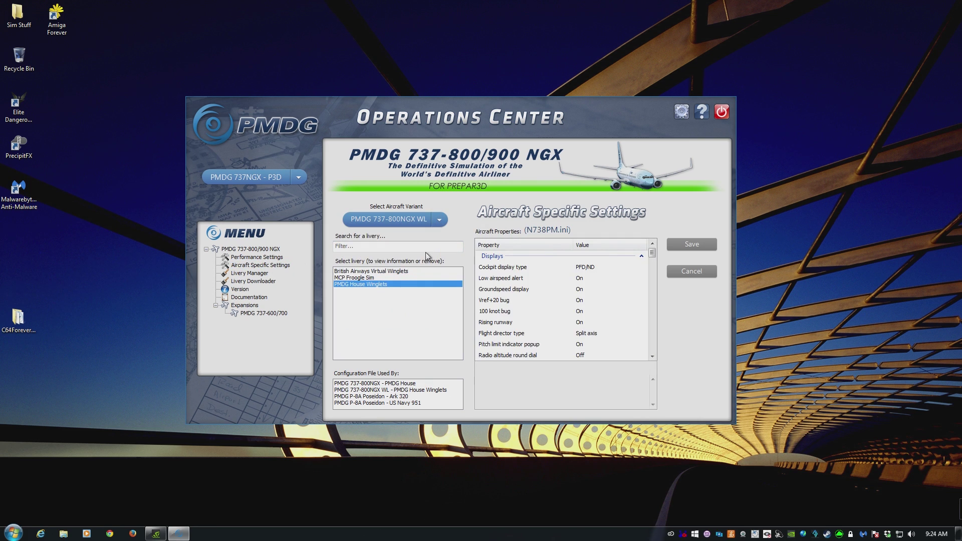
{"action": "left_click", "coordinate": [371, 278]}
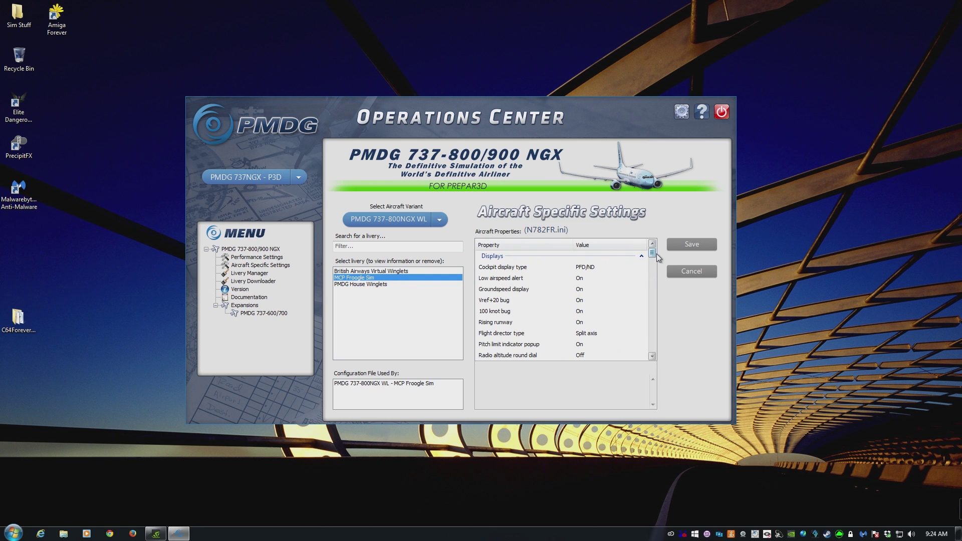
{"action": "left_click_drag", "start_coordinate": [653, 261], "coordinate": [650, 321]}
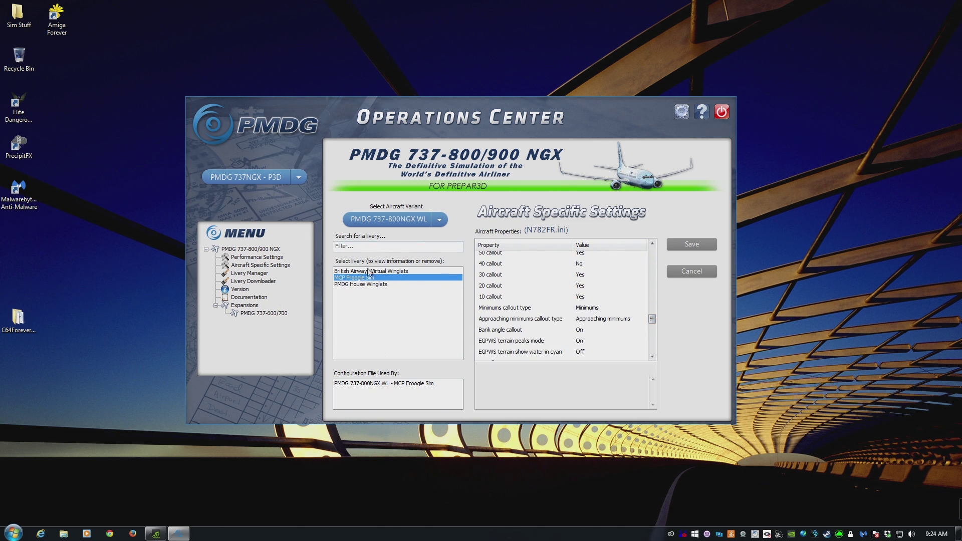
Show the Performance Settings page with high-resolution virtual cockpit textures, model and displays.
{"action": "left_click", "coordinate": [273, 258]}
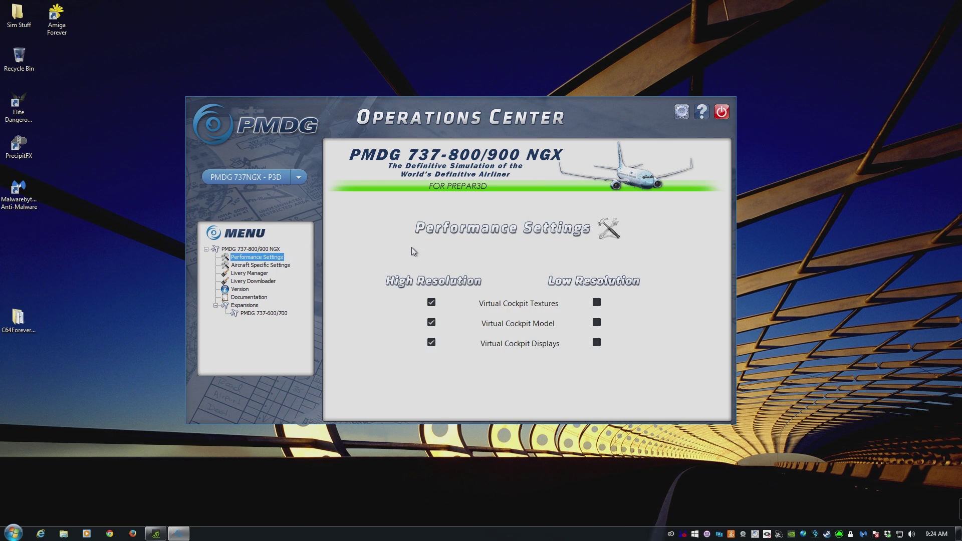